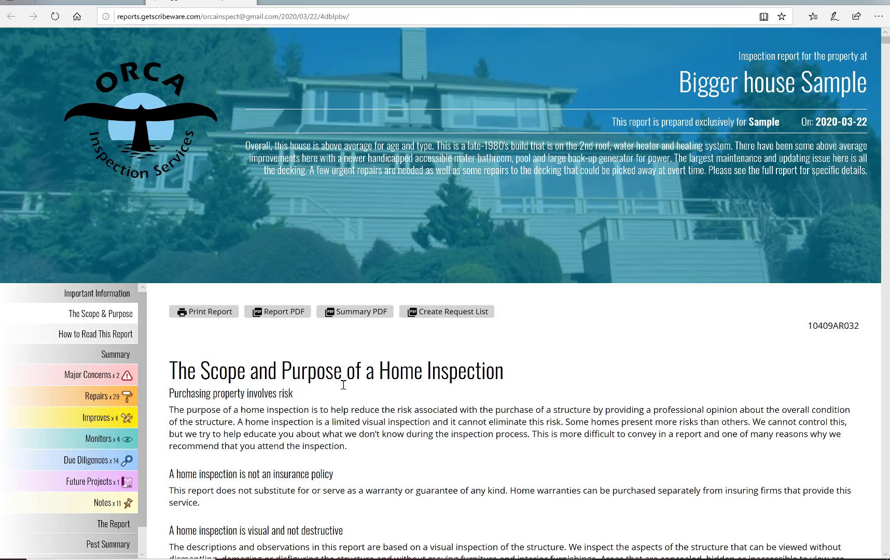
Browse the Major Concerns and Repairs chapters, then return to The Report chapter list
{"action": "left_click", "coordinate": [97, 375]}
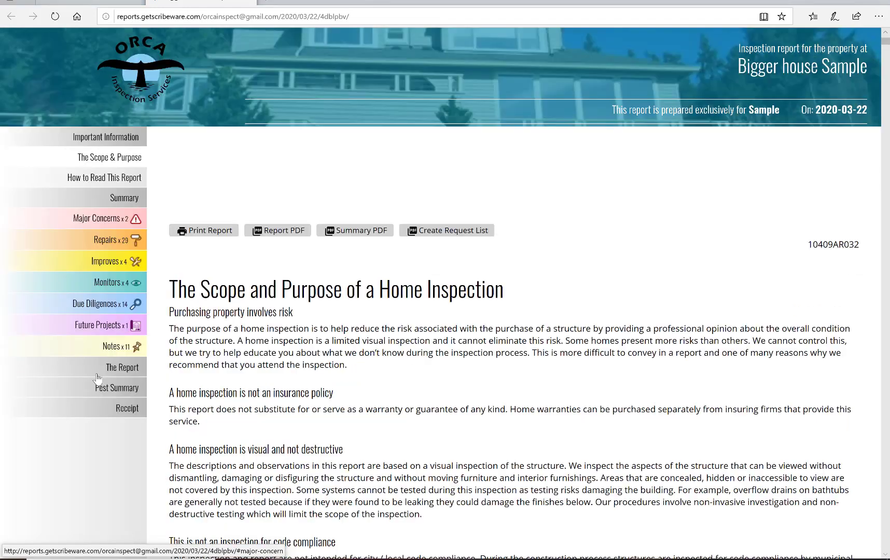
{"action": "left_click", "coordinate": [106, 214]}
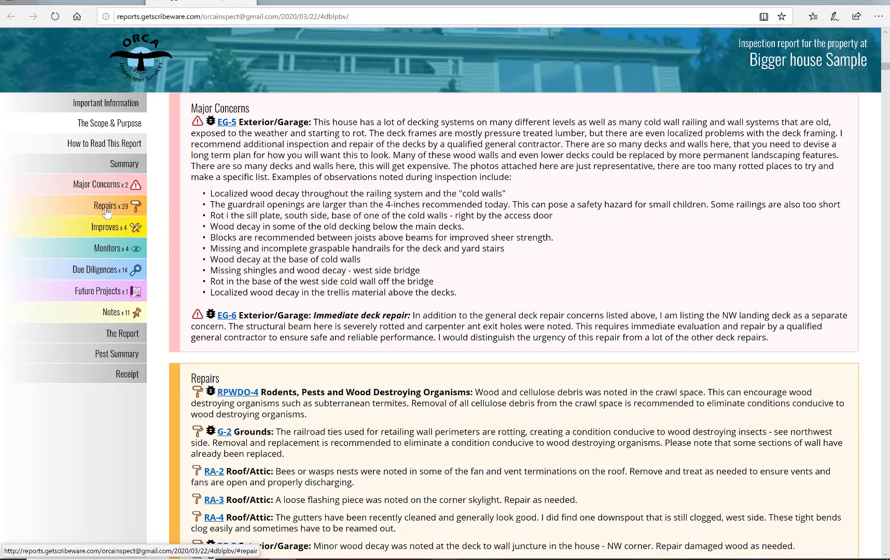
{"action": "left_click", "coordinate": [113, 337]}
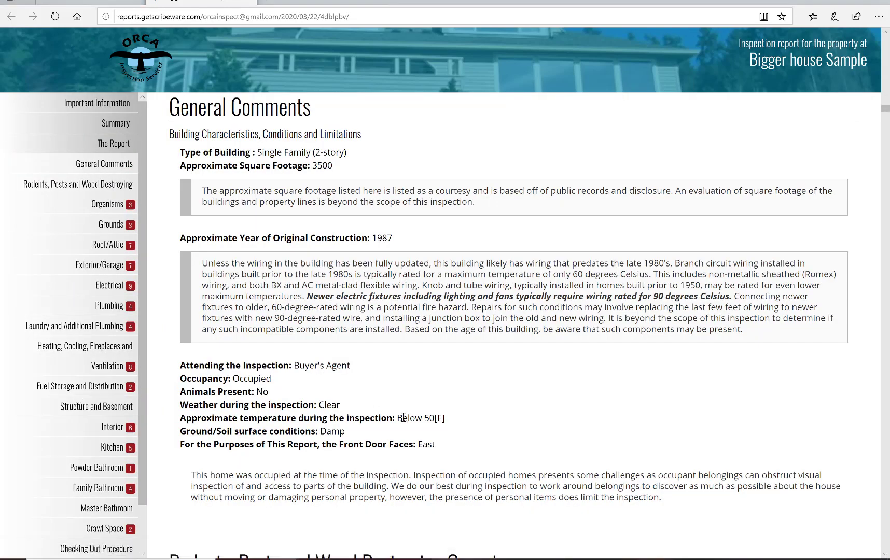
Review the Roof/Attic chapter, then go back to Important Information at the report's top
{"action": "left_click", "coordinate": [107, 245]}
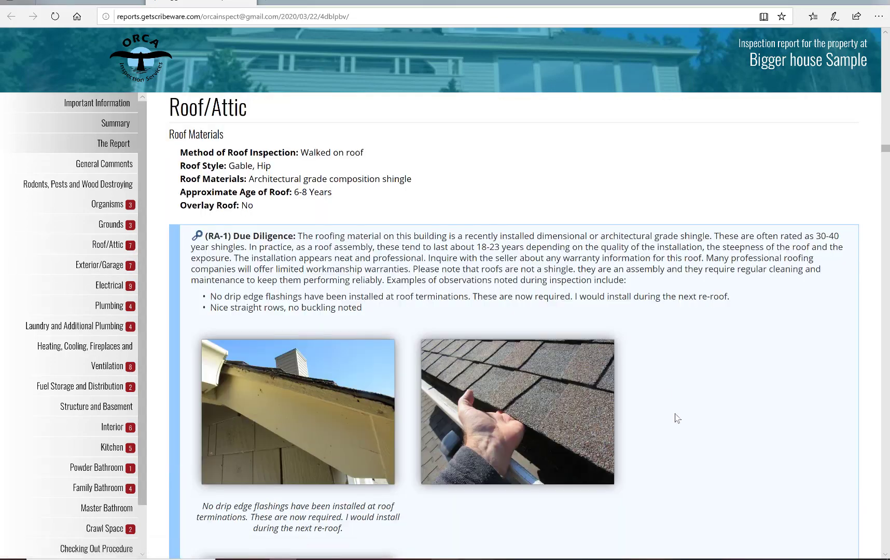
{"action": "scroll", "coordinate": [676, 418], "scroll_direction": "down", "scroll_amount": 1}
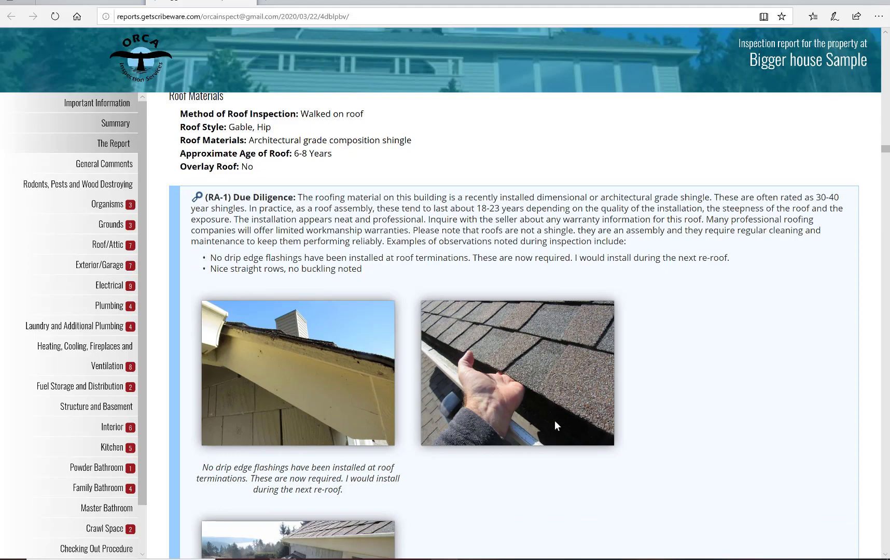
{"action": "left_click", "coordinate": [78, 104]}
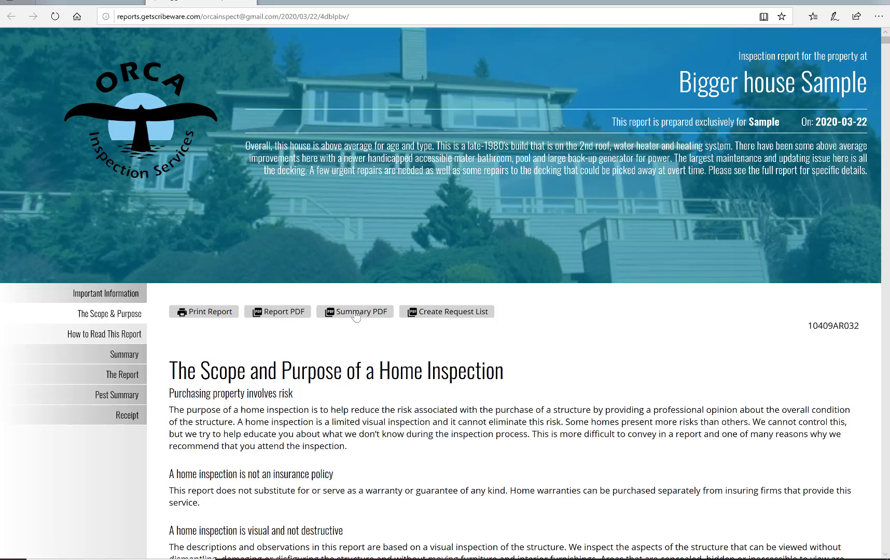
Start a custom request list for the Bigger house Sample report
{"action": "left_click", "coordinate": [455, 316]}
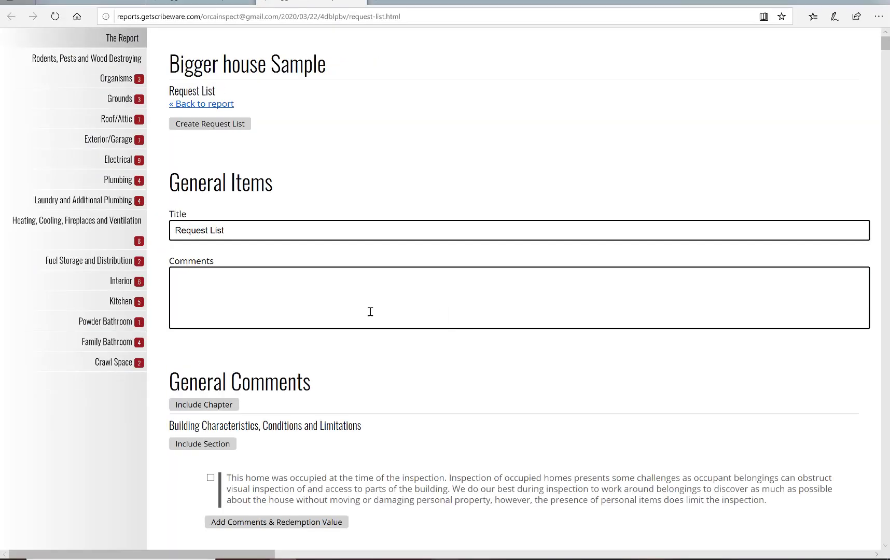
In Exterior/Garage, include the EG-6 immediate deck repair item and both its photos
{"action": "left_click", "coordinate": [108, 139]}
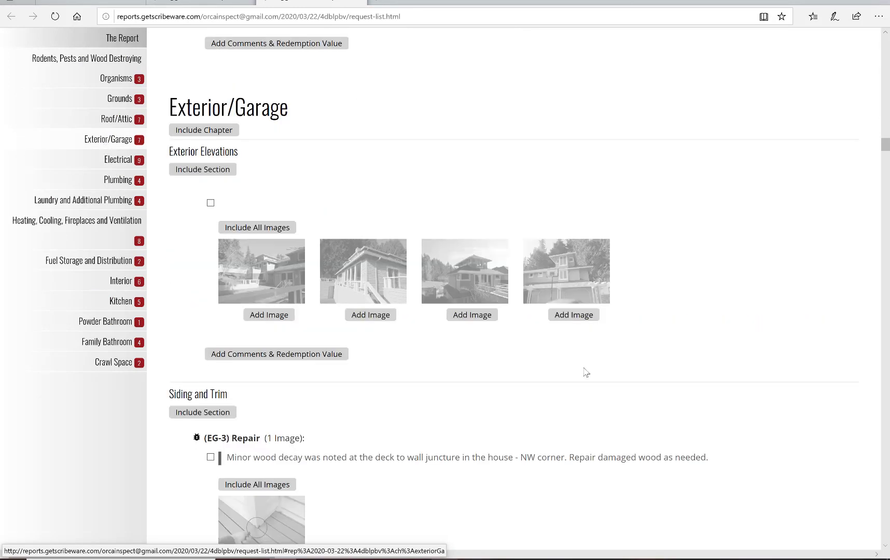
{"action": "scroll", "coordinate": [586, 373], "scroll_direction": "down", "scroll_amount": 3}
{"action": "scroll", "coordinate": [587, 374], "scroll_direction": "down", "scroll_amount": 2}
{"action": "scroll", "coordinate": [586, 373], "scroll_direction": "down", "scroll_amount": 1}
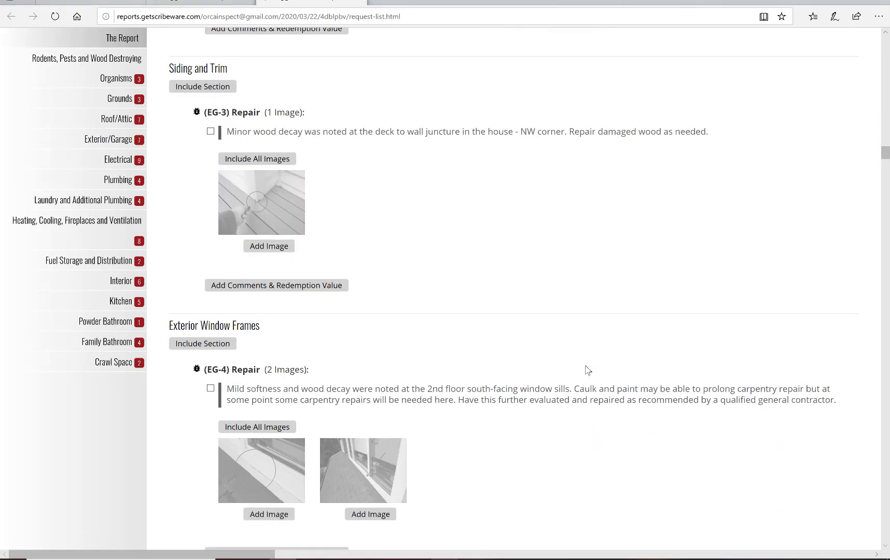
{"action": "scroll", "coordinate": [586, 370], "scroll_direction": "down", "scroll_amount": 5}
{"action": "scroll", "coordinate": [586, 369], "scroll_direction": "down", "scroll_amount": 4}
{"action": "scroll", "coordinate": [586, 370], "scroll_direction": "down", "scroll_amount": 1}
{"action": "scroll", "coordinate": [587, 370], "scroll_direction": "down", "scroll_amount": 2}
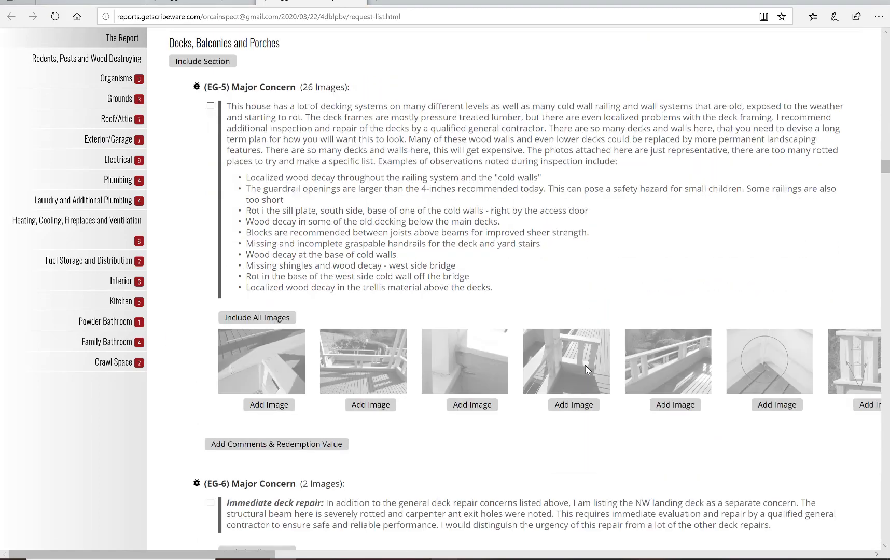
{"action": "scroll", "coordinate": [584, 365], "scroll_direction": "down", "scroll_amount": 2}
{"action": "scroll", "coordinate": [585, 365], "scroll_direction": "down", "scroll_amount": 4}
{"action": "scroll", "coordinate": [584, 364], "scroll_direction": "down", "scroll_amount": 1}
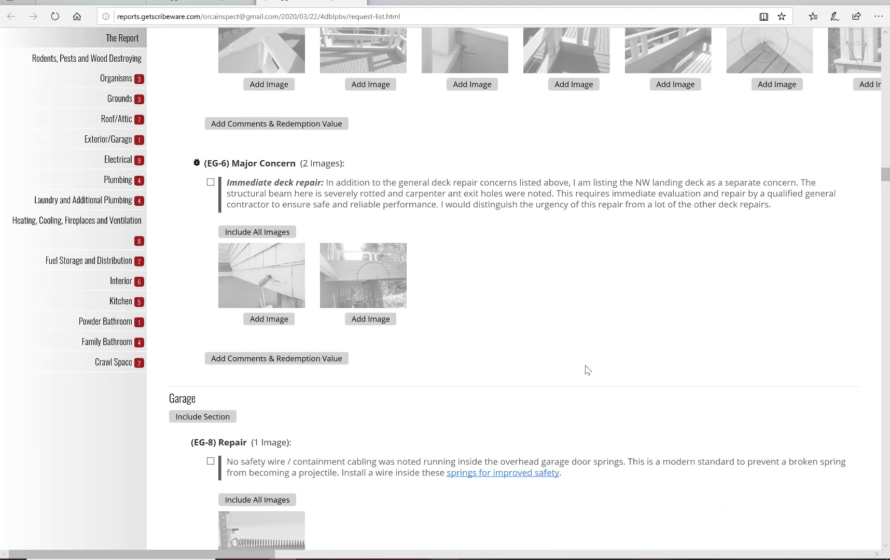
{"action": "left_click", "coordinate": [210, 182]}
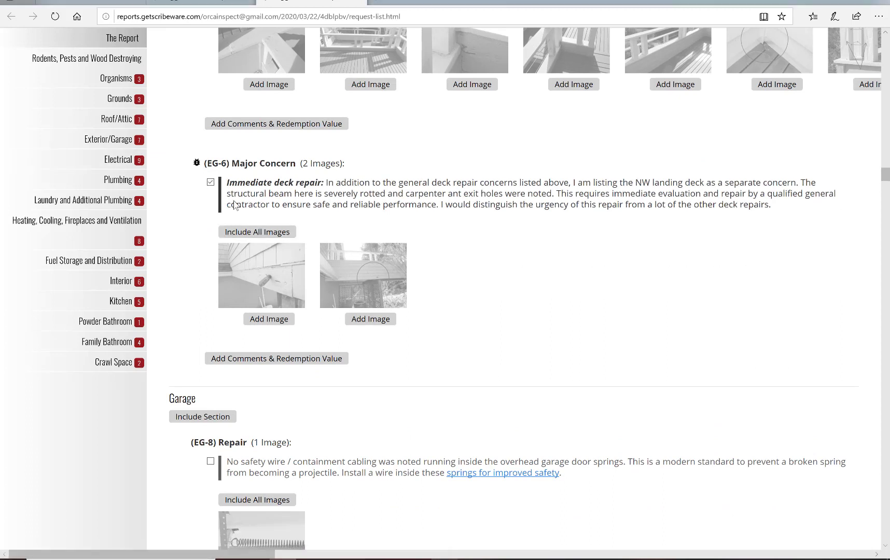
{"action": "left_click", "coordinate": [269, 319]}
{"action": "left_click", "coordinate": [371, 319]}
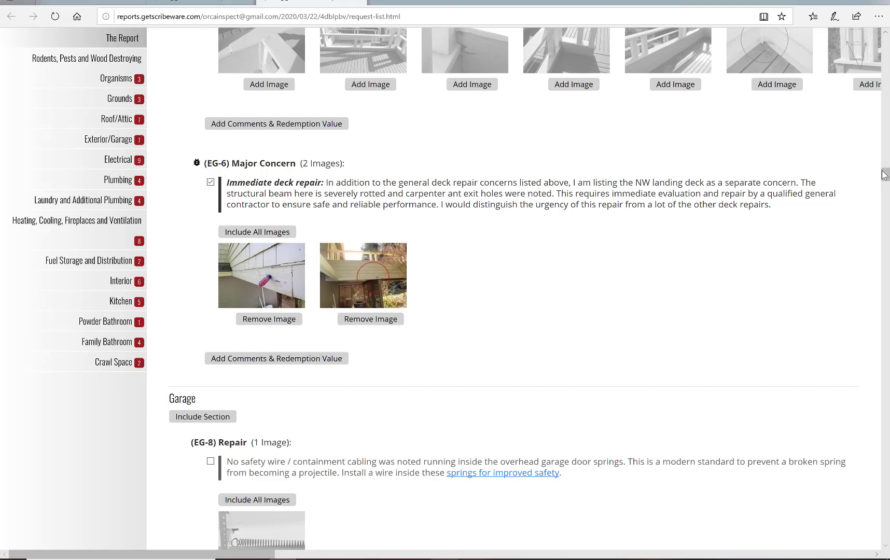
{"action": "left_click_drag", "start_coordinate": [884, 174], "coordinate": [886, 550]}
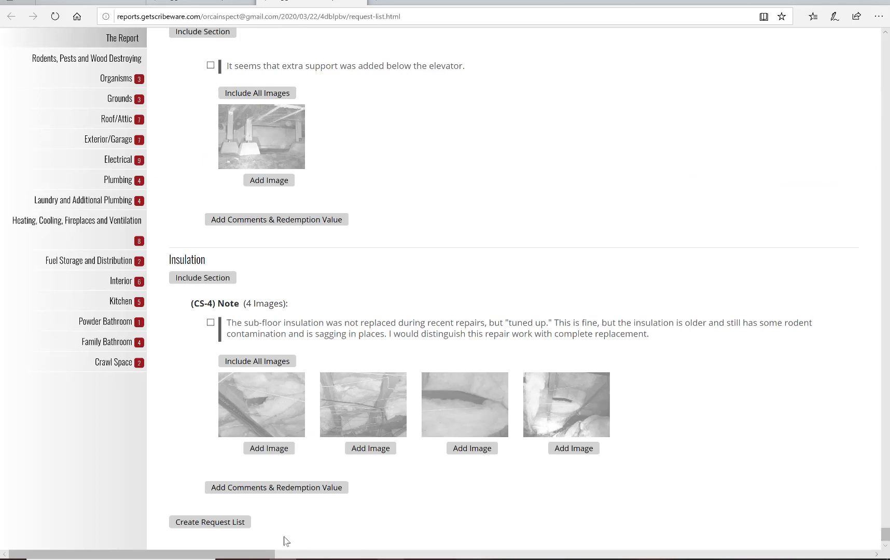
Generate the request list PDF containing only EG-6 and its two photos
{"action": "left_click", "coordinate": [213, 522]}
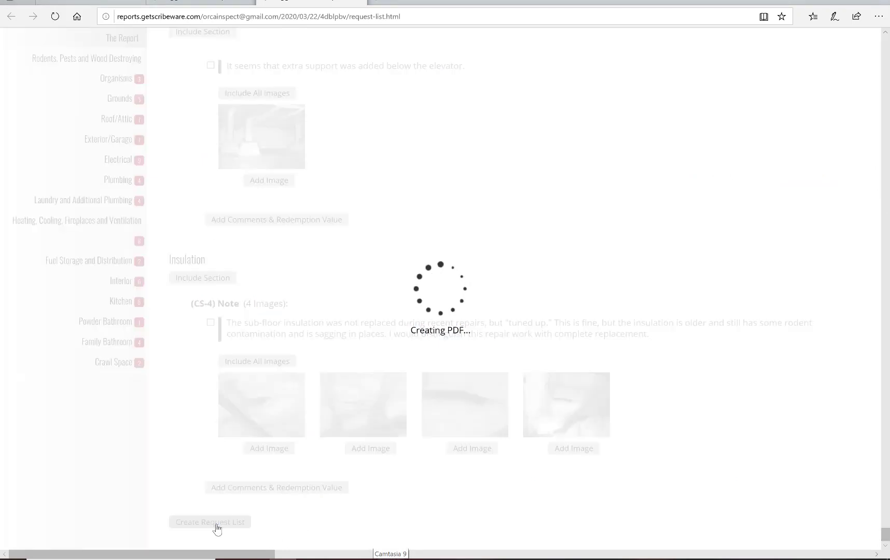